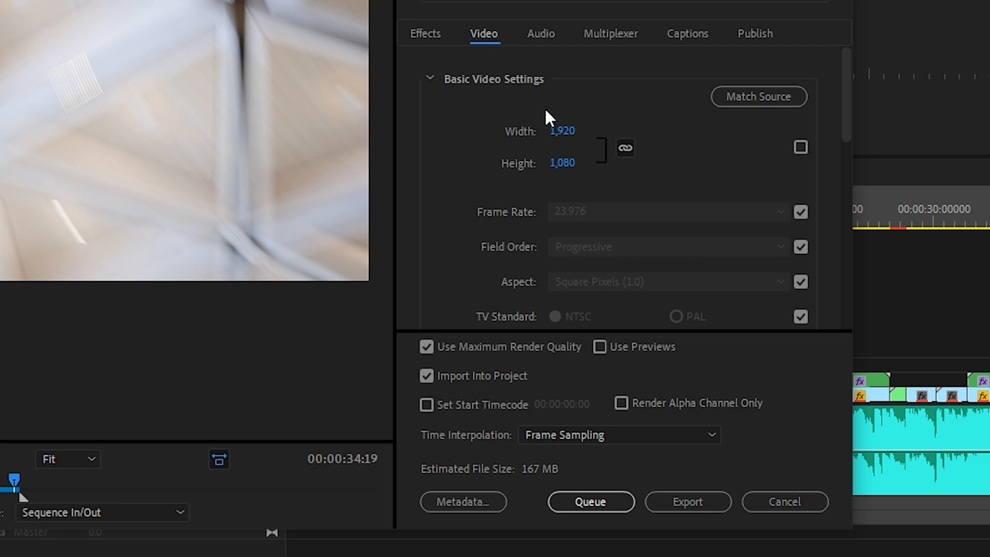
Step: Match the basic video settings to the source, but leave the width and height unlocked for manual entry
click(784, 95)
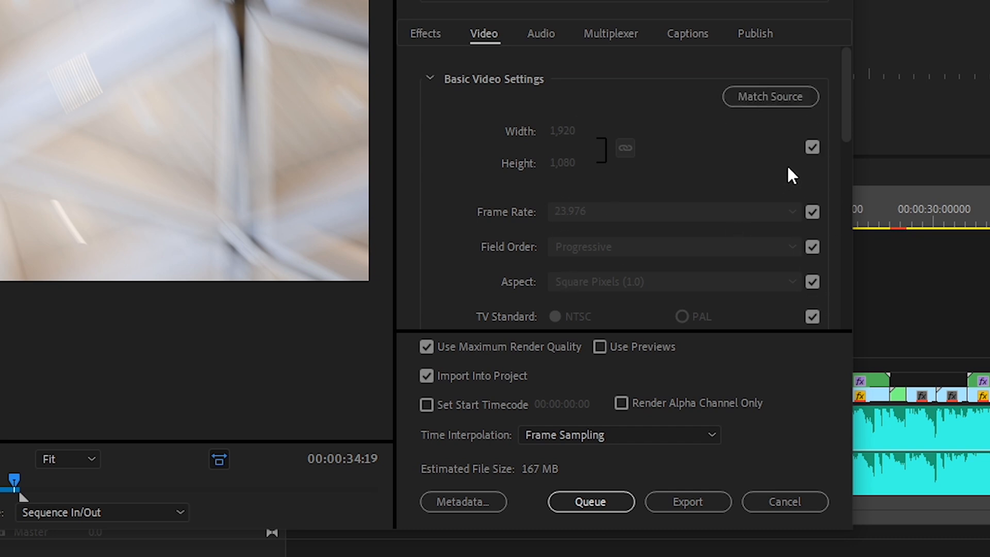
click(808, 152)
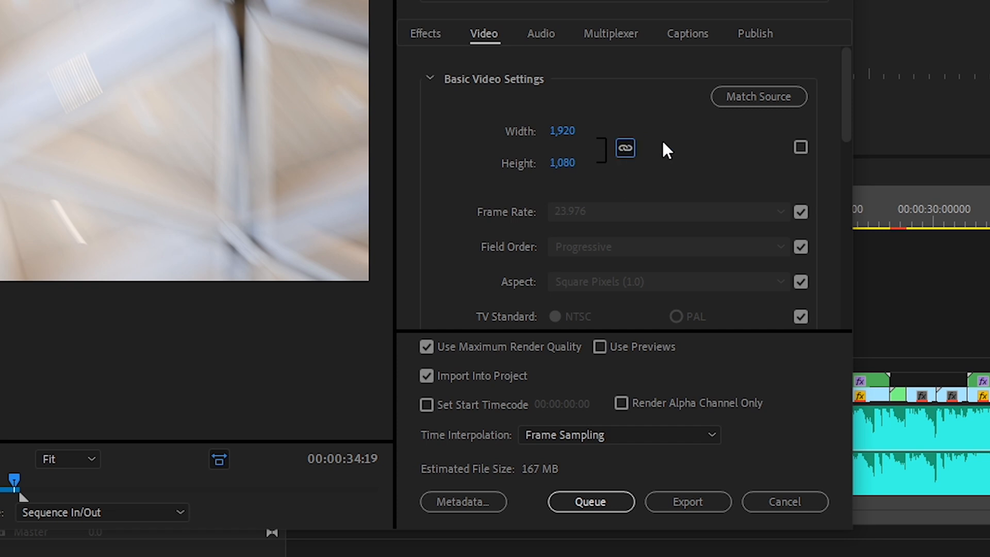
Step: Unlock the frame rate to look through its options, and restore its matching to the source
scroll(782, 160, down, 2)
click(794, 144)
click(780, 144)
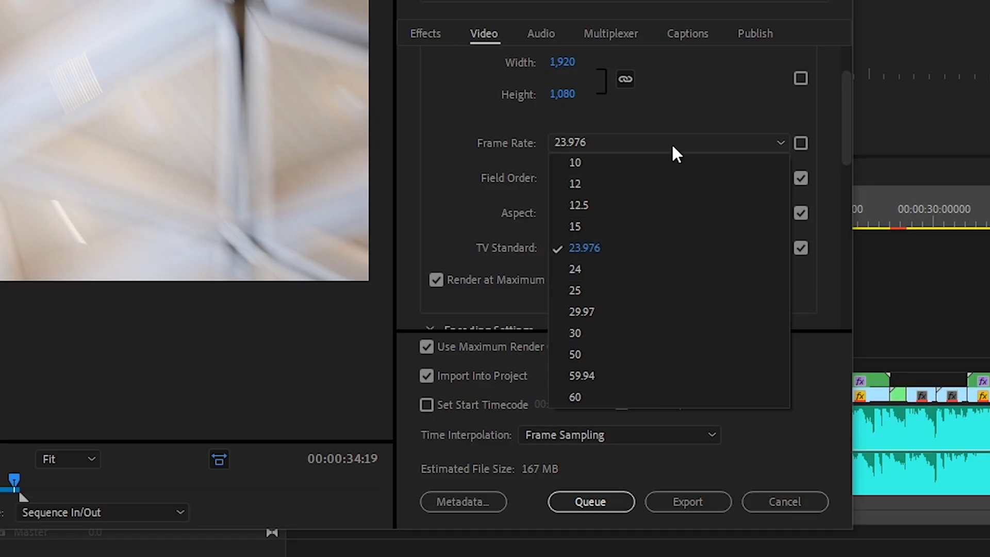
click(673, 146)
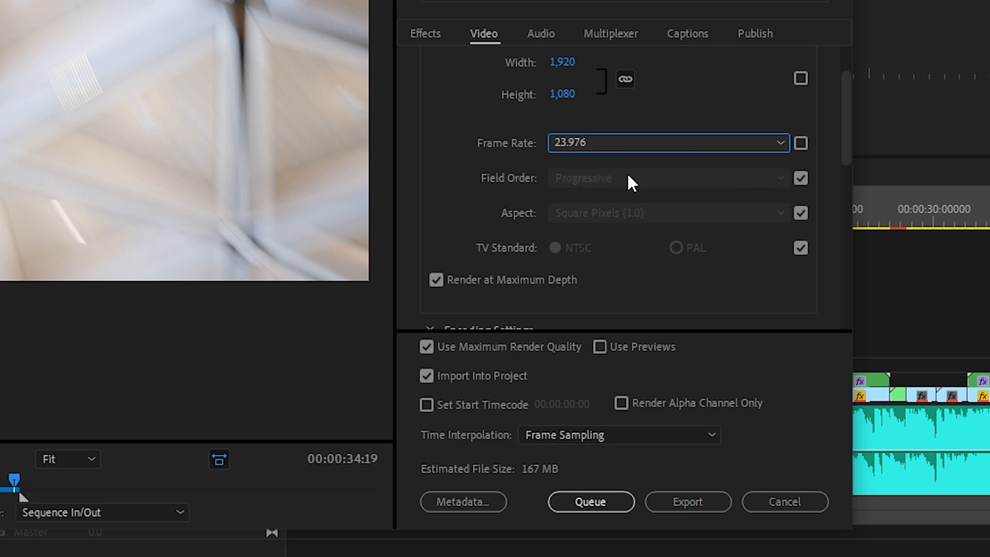
click(801, 143)
Step: Look through the field order and pixel aspect options, and restore both to matching the source
scroll(784, 143, down, 1)
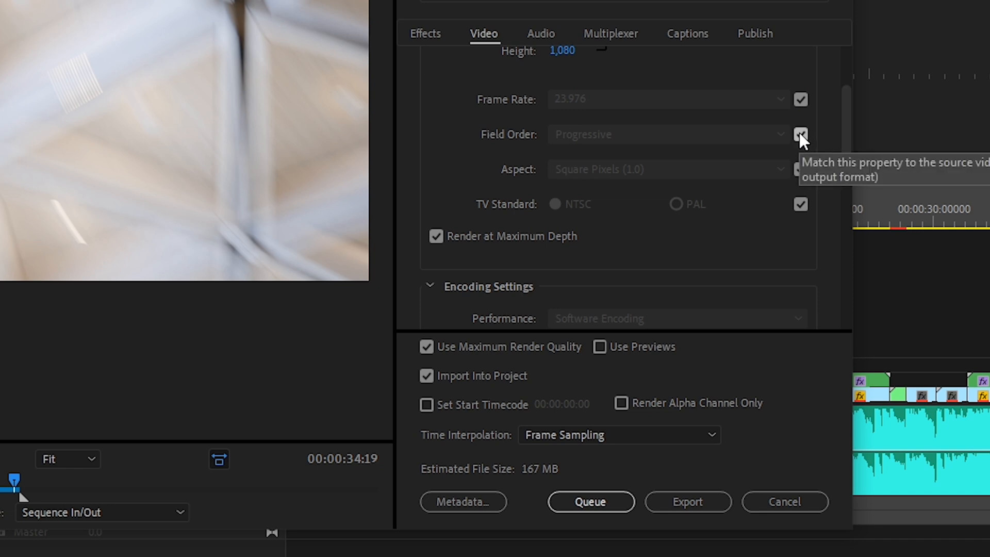
click(801, 135)
click(773, 135)
click(801, 134)
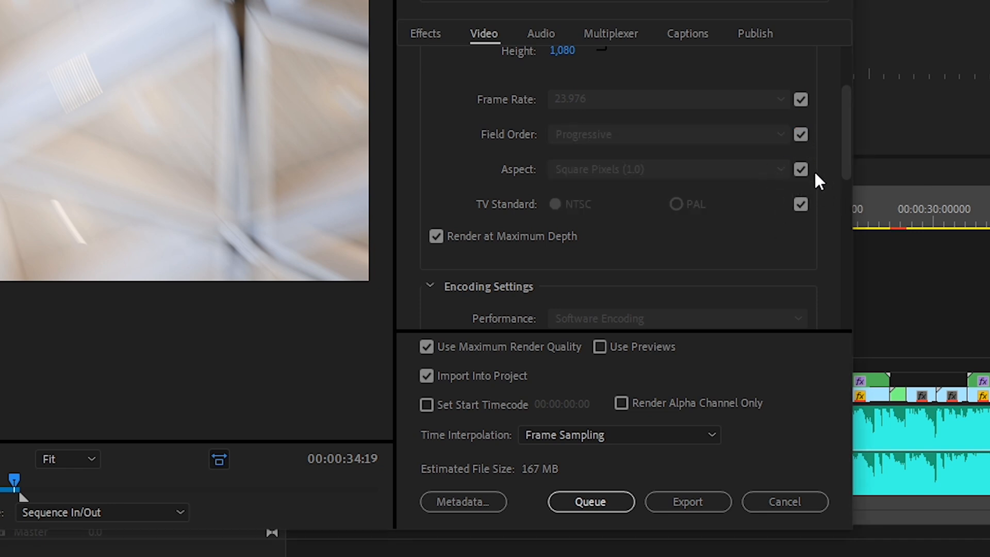
click(800, 169)
click(778, 172)
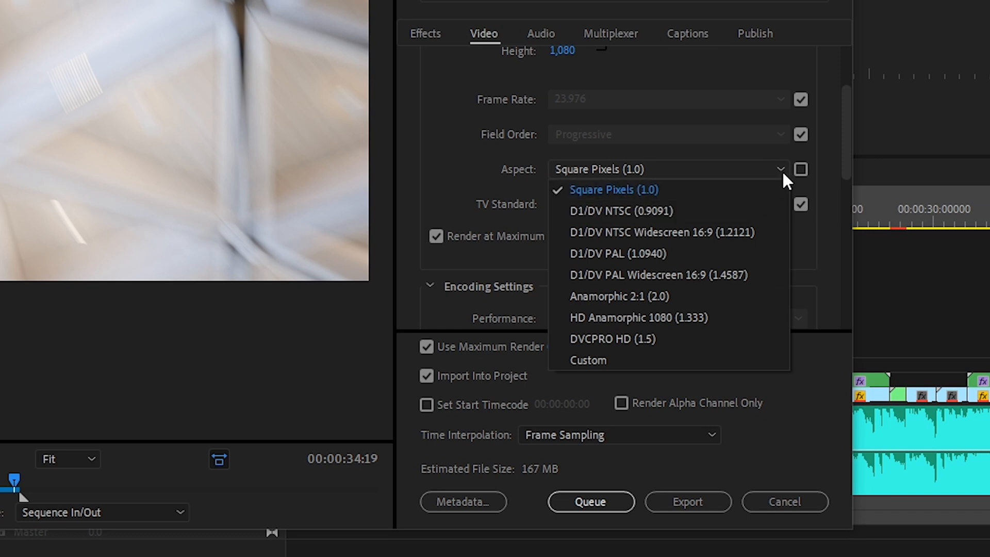
click(799, 170)
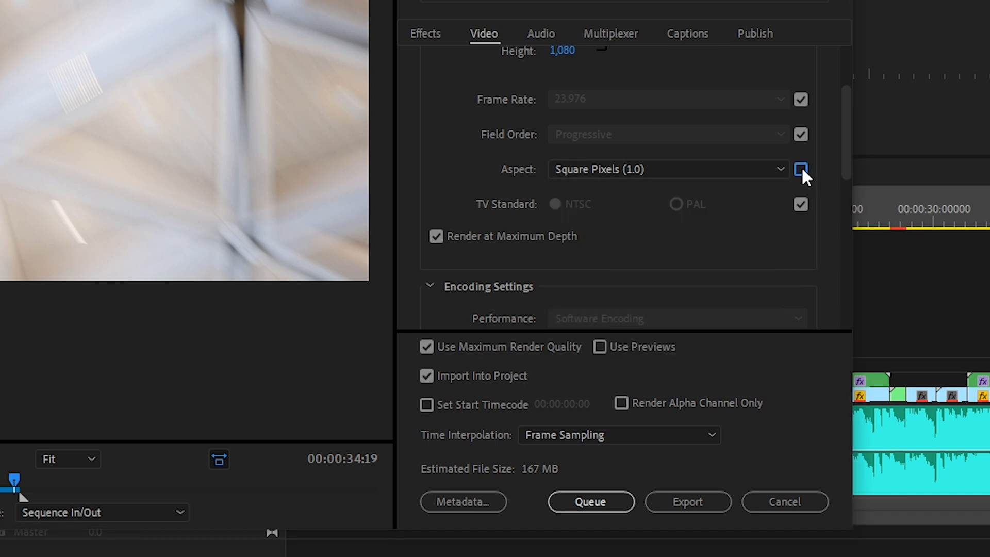
click(802, 171)
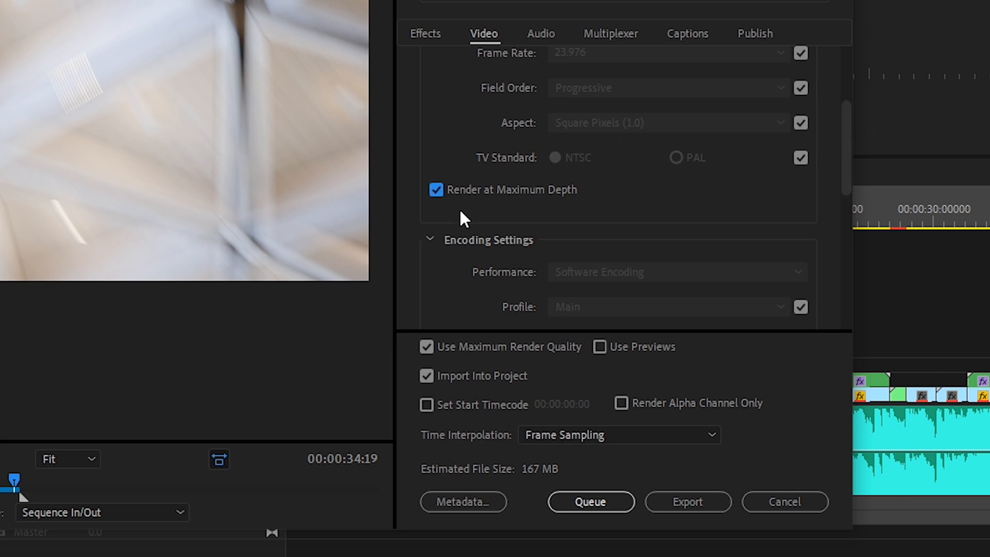
Step: Unlock the encoding profile and level from source matching and choose level 4.1
drag(847, 146, 854, 200)
click(800, 140)
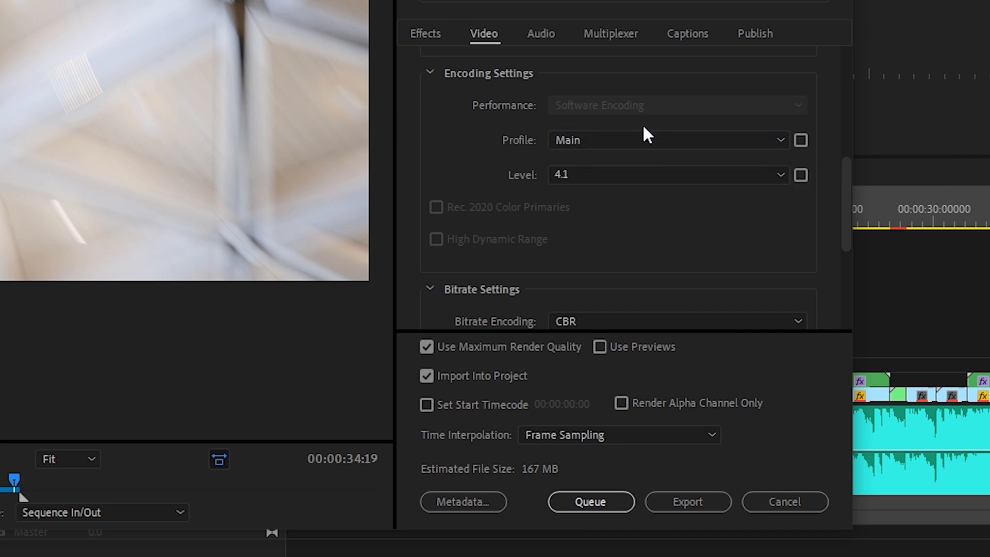
click(570, 176)
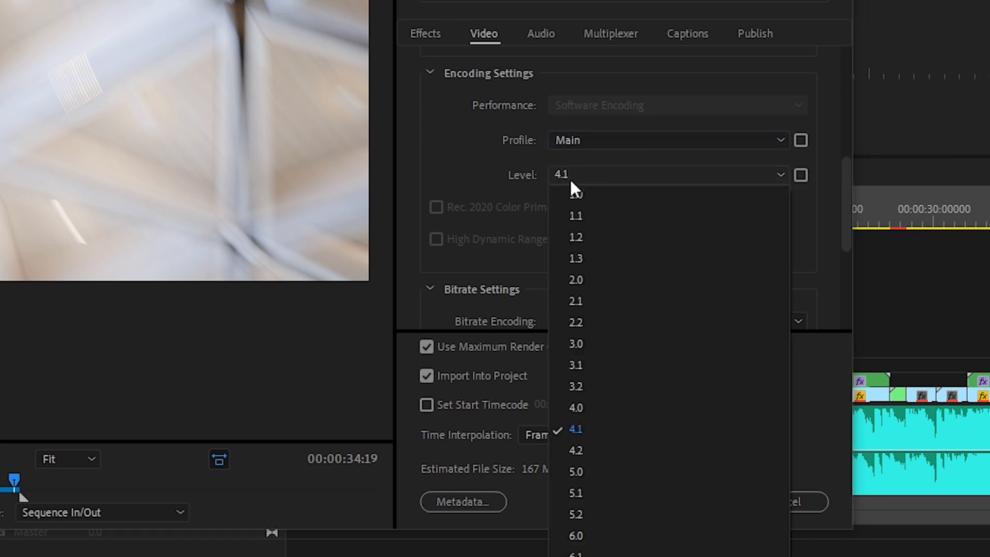
click(634, 428)
Step: Switch the bitrate encoding to VBR, 1 pass and lower the target bitrate to about 16 Mbps
scroll(583, 196, up, 5)
scroll(753, 160, down, 10)
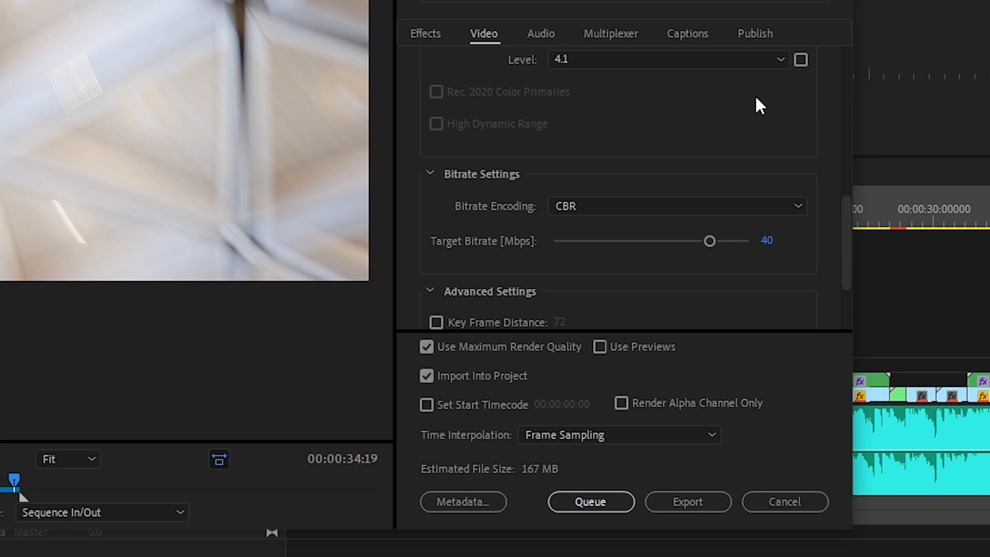
scroll(845, 206, down, 1)
click(701, 181)
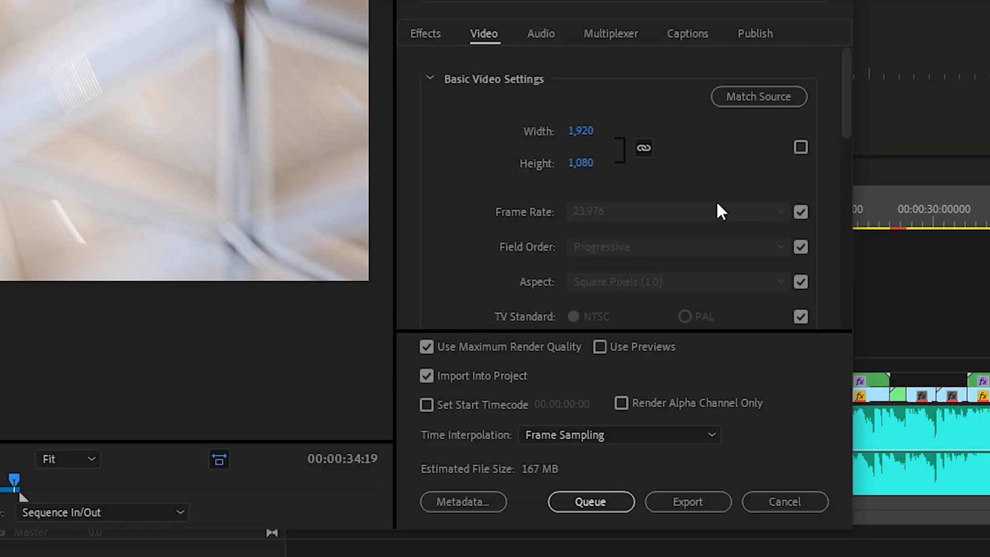
scroll(717, 204, down, 10)
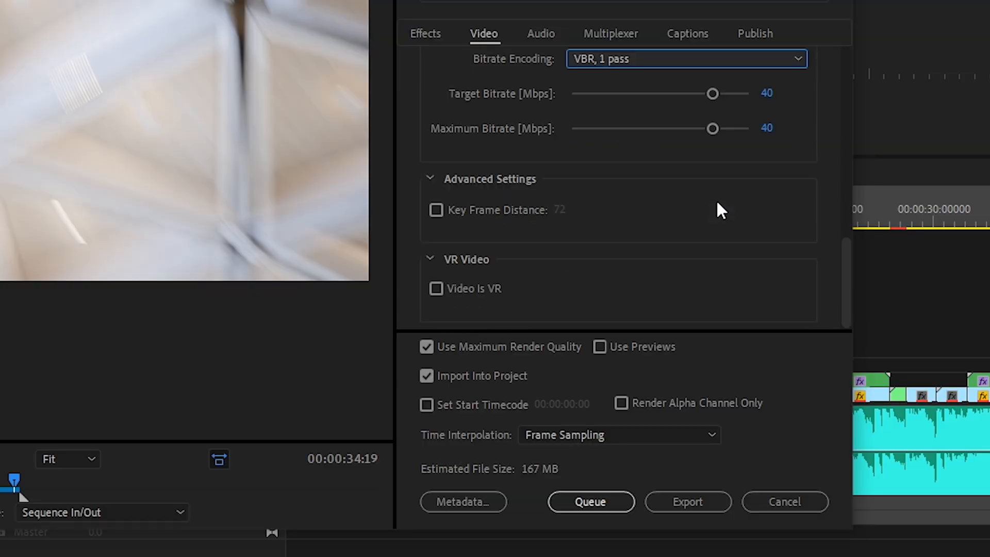
drag(712, 94, 613, 93)
Step: Set the bitrate encoding to CBR with a target bitrate of 40 Mbps
click(624, 59)
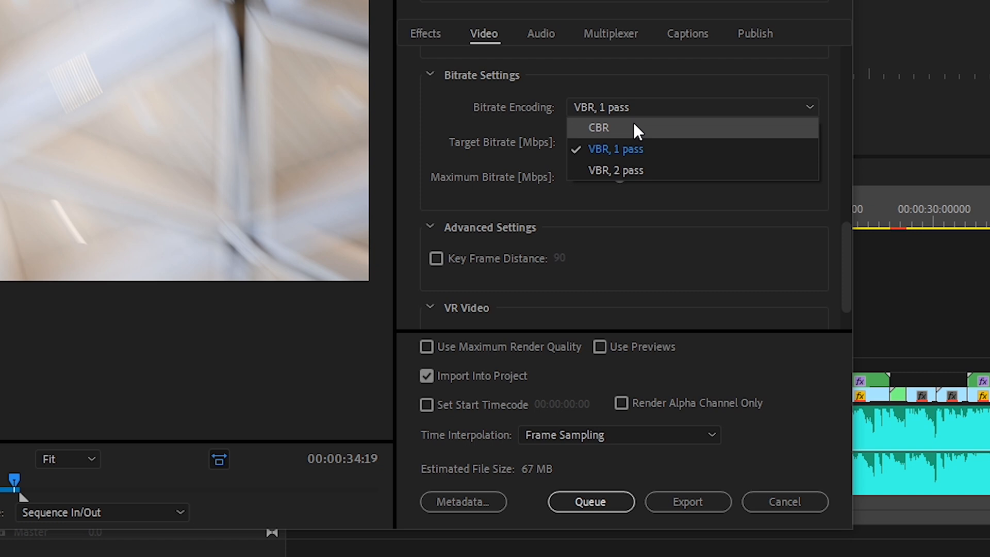
click(638, 131)
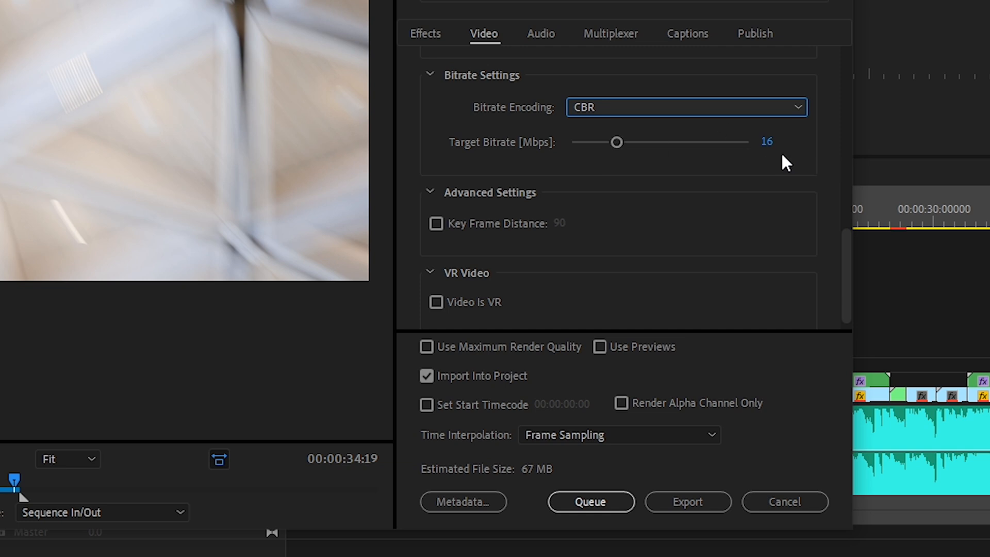
click(768, 142)
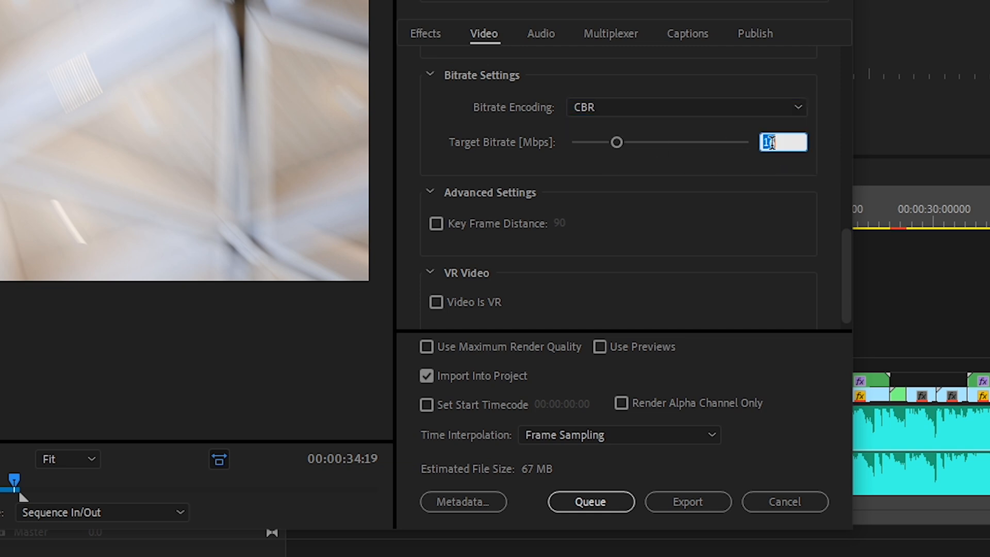
key(BackSpace)
text(1040)
key(BackSpace)
key(BackSpace)
key(BackSpace)
key(BackSpace)
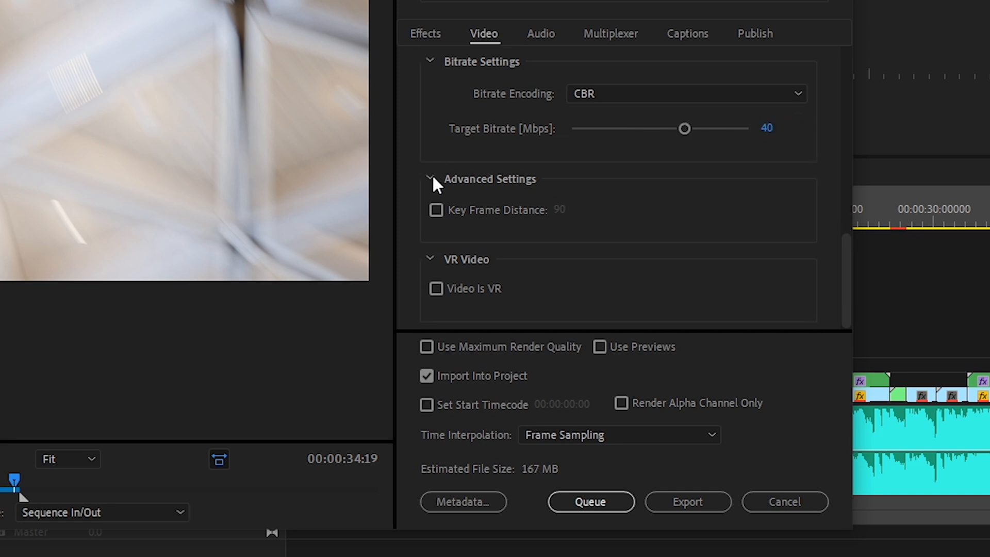
Step: Collapse the Advanced Settings and VR Video sections of the video export settings
click(432, 178)
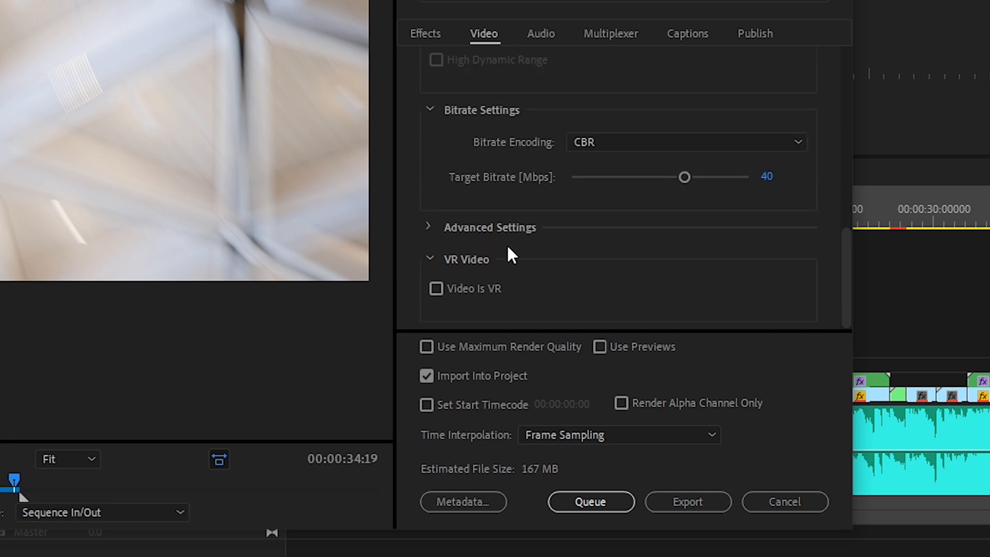
click(432, 257)
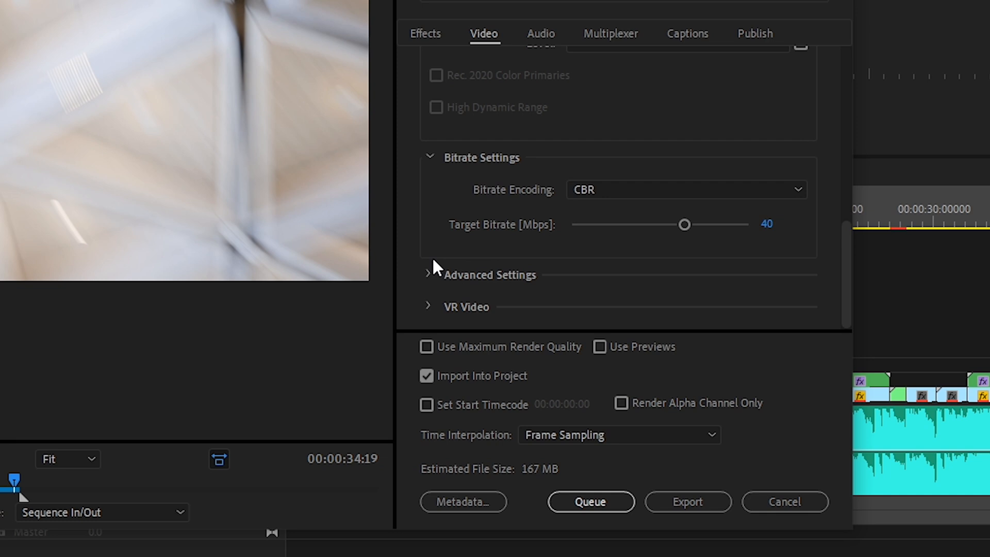
Step: Open the audio export settings and examine the audio codec and other basic audio options
click(552, 35)
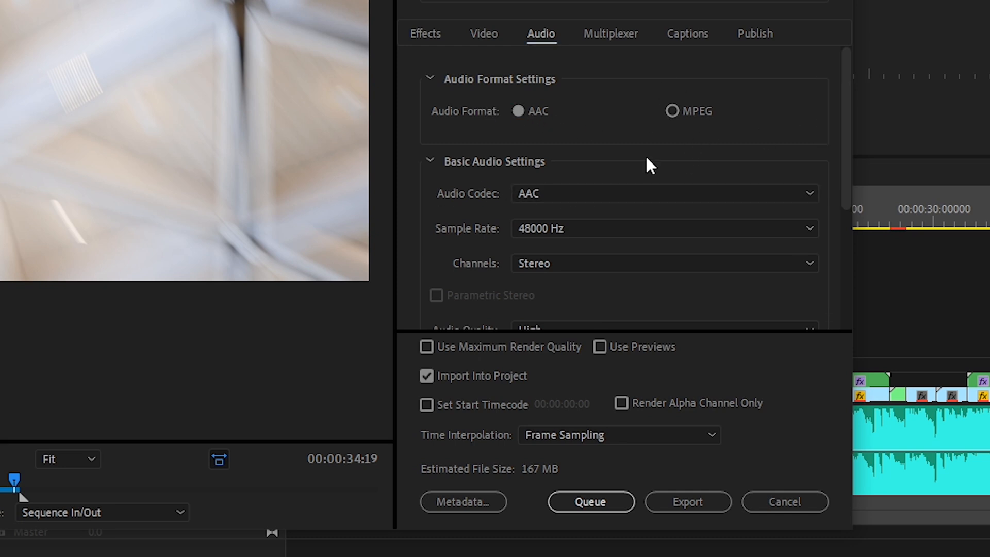
click(550, 198)
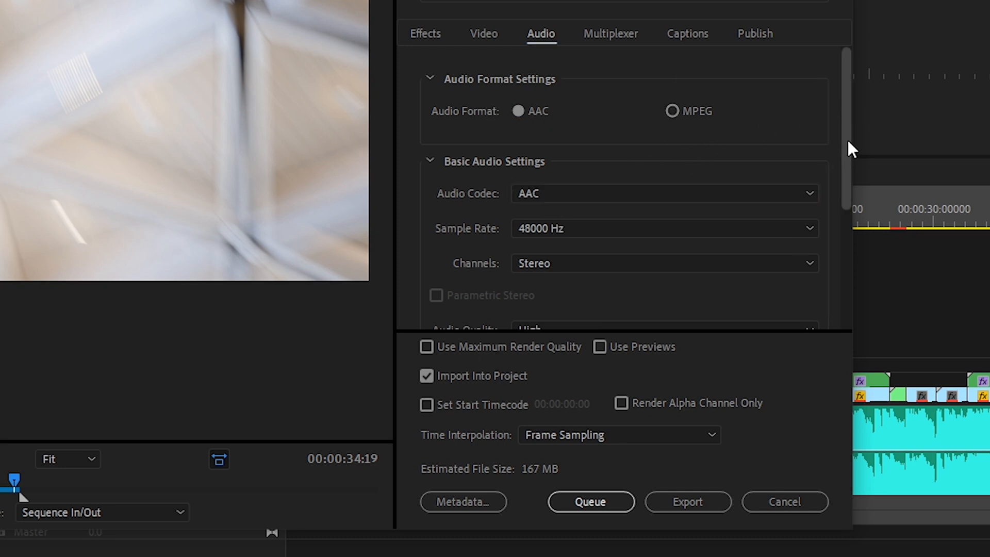
scroll(846, 155, down, 3)
click(611, 109)
click(479, 62)
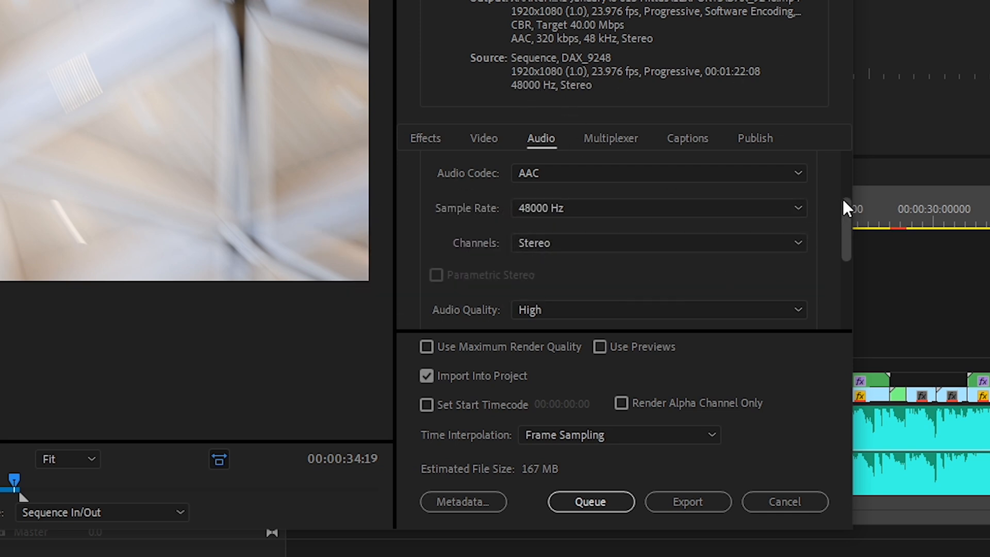
Step: Choose High audio quality and an audio bitrate of 320 kbps
scroll(846, 211, down, 3)
click(577, 221)
click(572, 281)
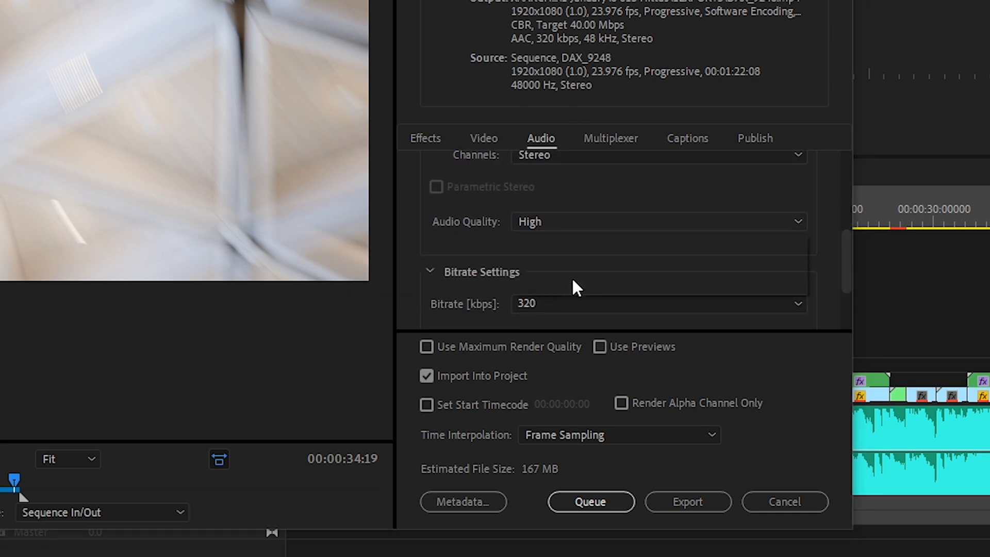
scroll(834, 253, down, 3)
click(604, 208)
click(603, 207)
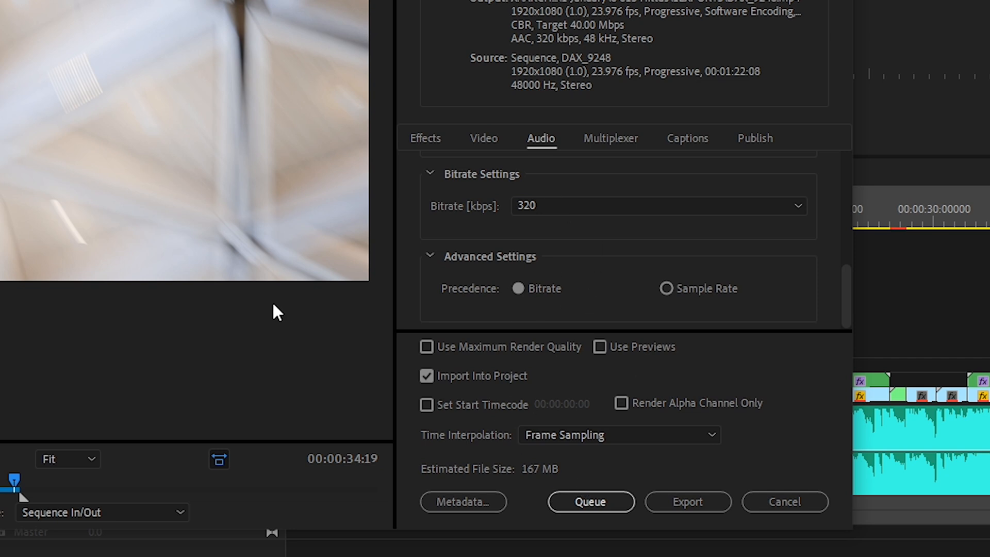
Step: Look through the multiplexer and captions export settings
click(639, 138)
click(676, 148)
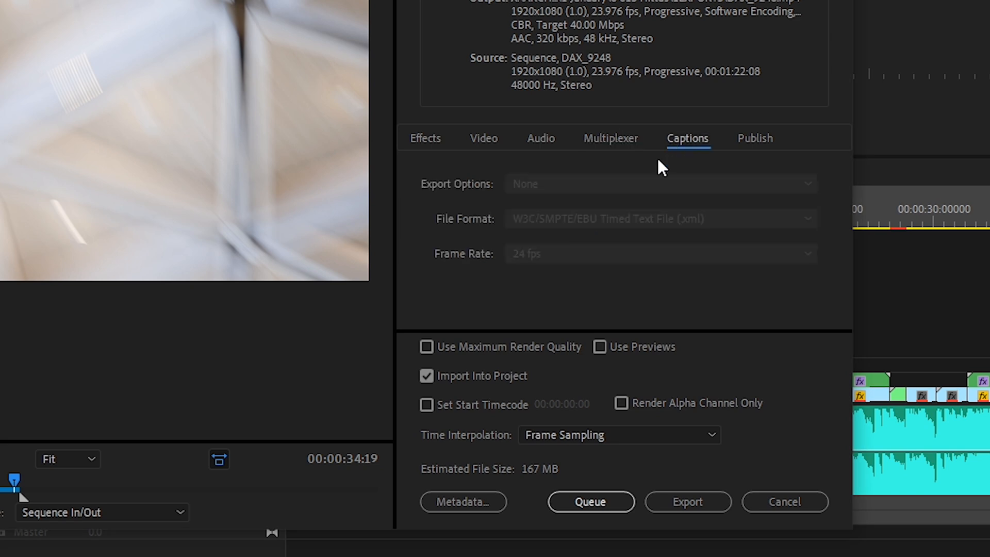
Step: Examine the publish settings, switching the YouTube upload on briefly to inspect its options and off again
click(774, 146)
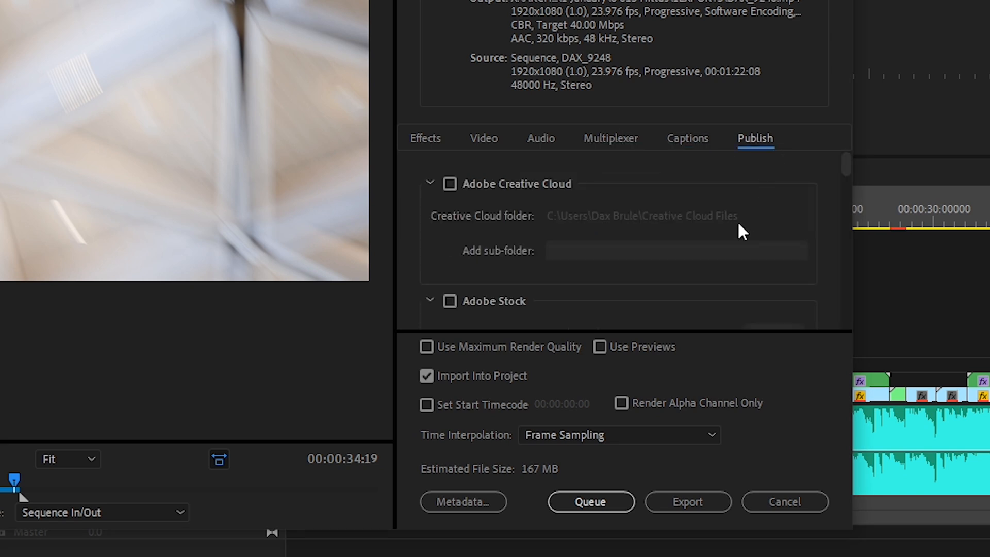
mouse_move(846, 163)
mouse_down()
mouse_move(813, 336)
mouse_move(836, 291)
mouse_move(858, 164)
mouse_up()
drag(846, 165, 645, 288)
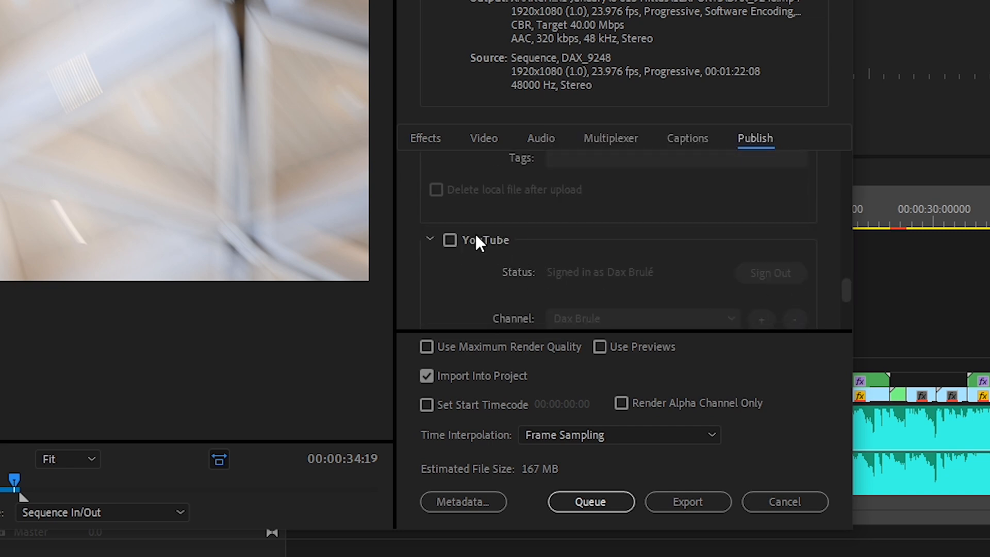
click(450, 240)
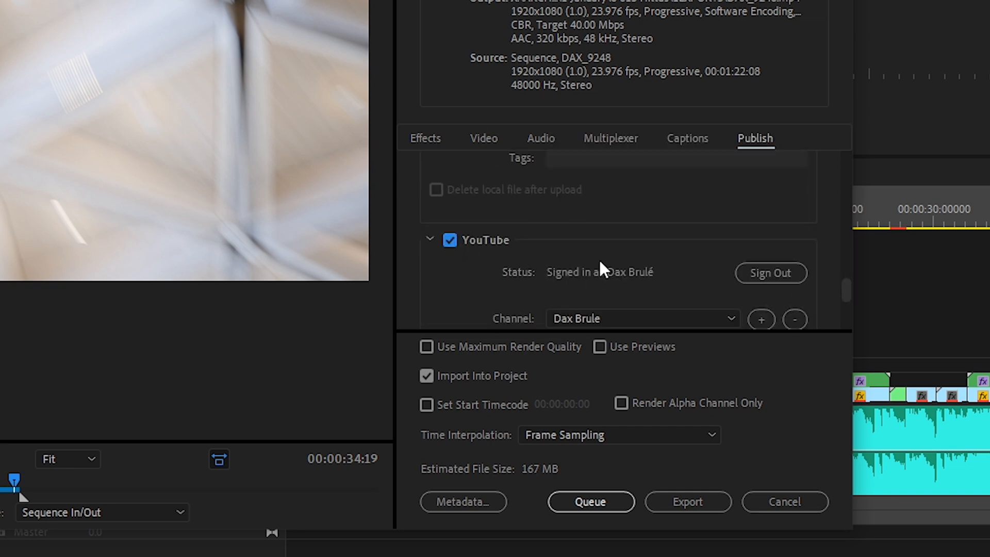
click(449, 240)
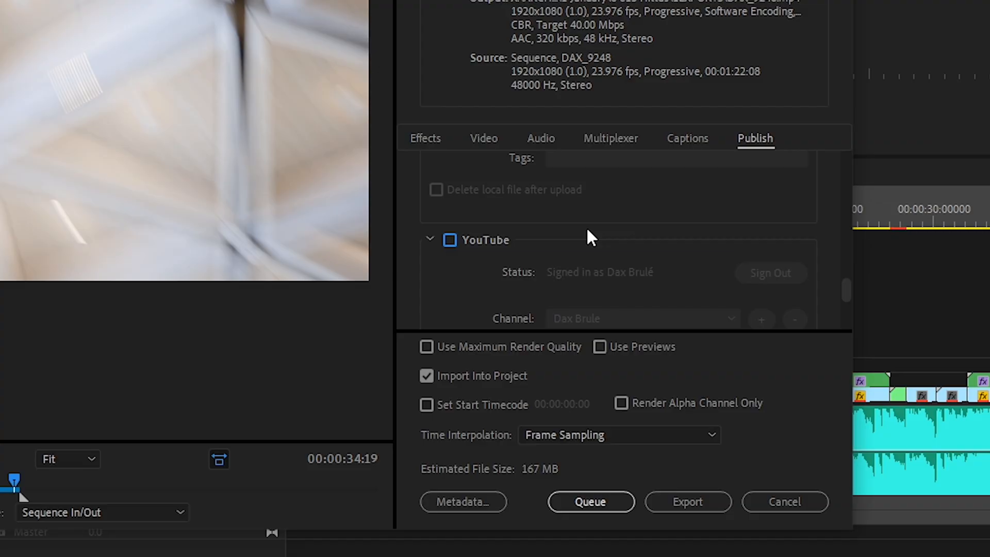
scroll(589, 235, down, 3)
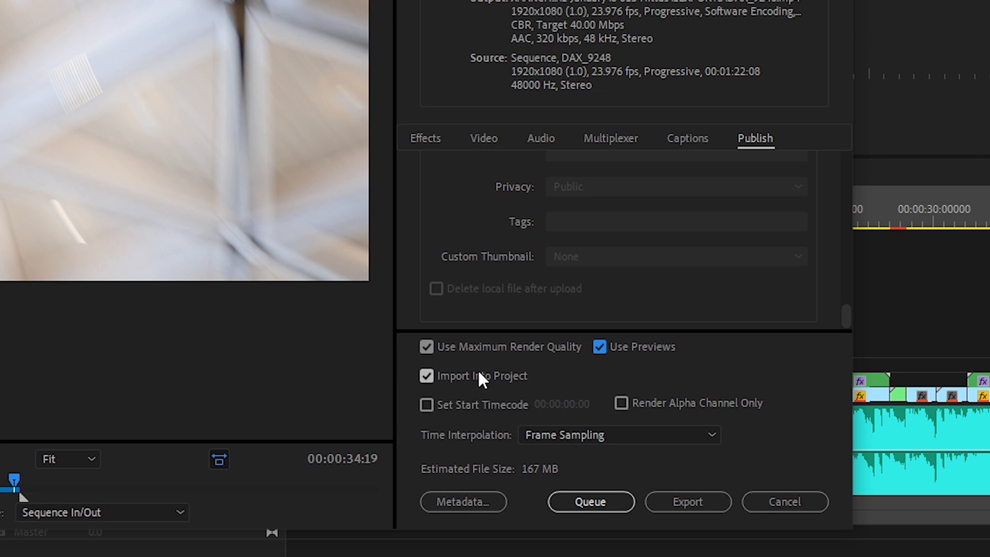
Step: Check the start timecode option and choose Frame Sampling as the time interpolation
click(522, 405)
click(508, 404)
click(529, 441)
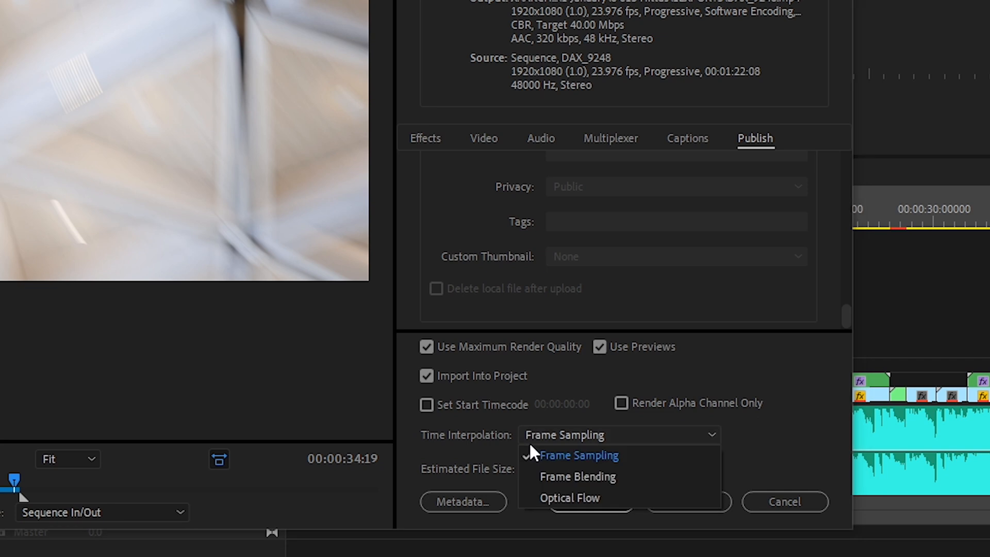
click(591, 455)
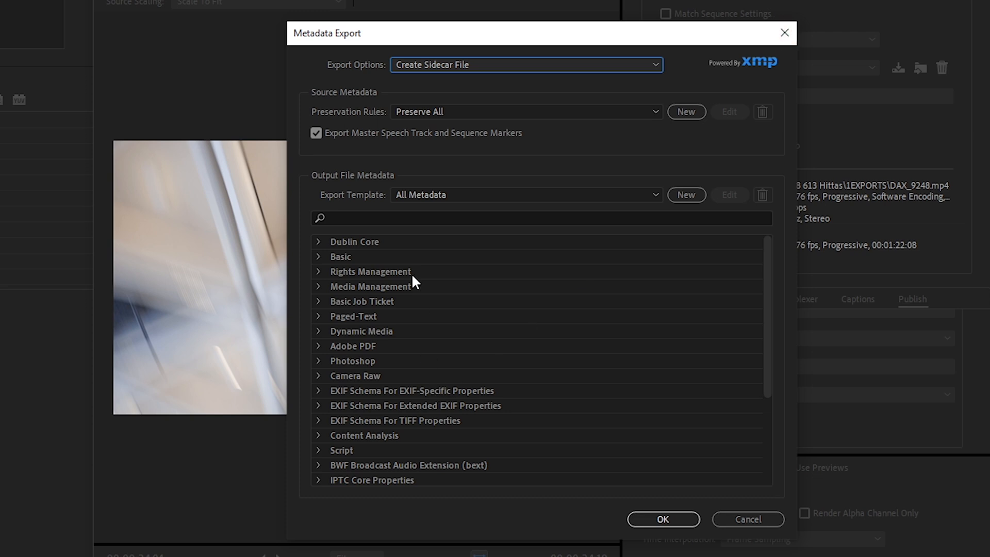
Step: Close the metadata export options and return to the video export settings
click(782, 31)
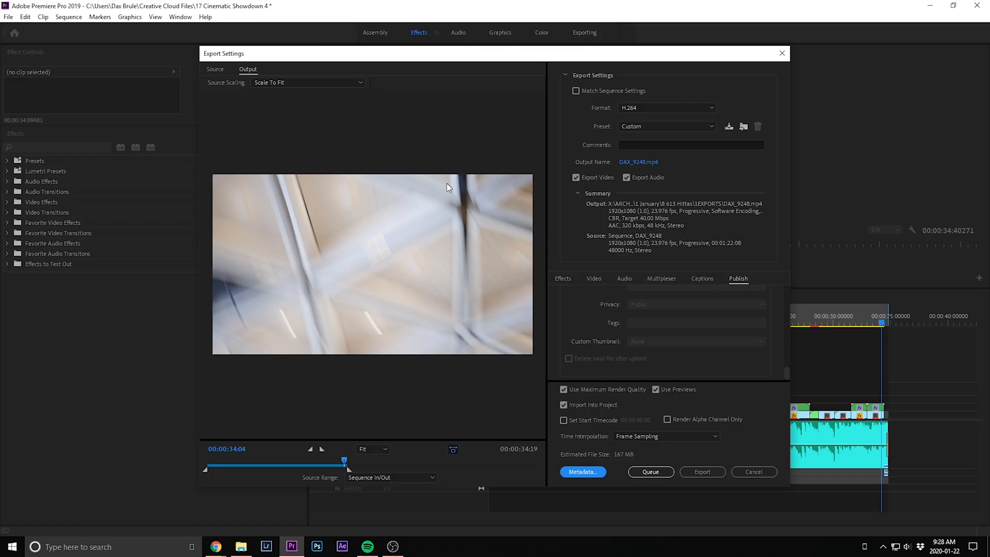
scroll(650, 350, up, 3)
click(596, 279)
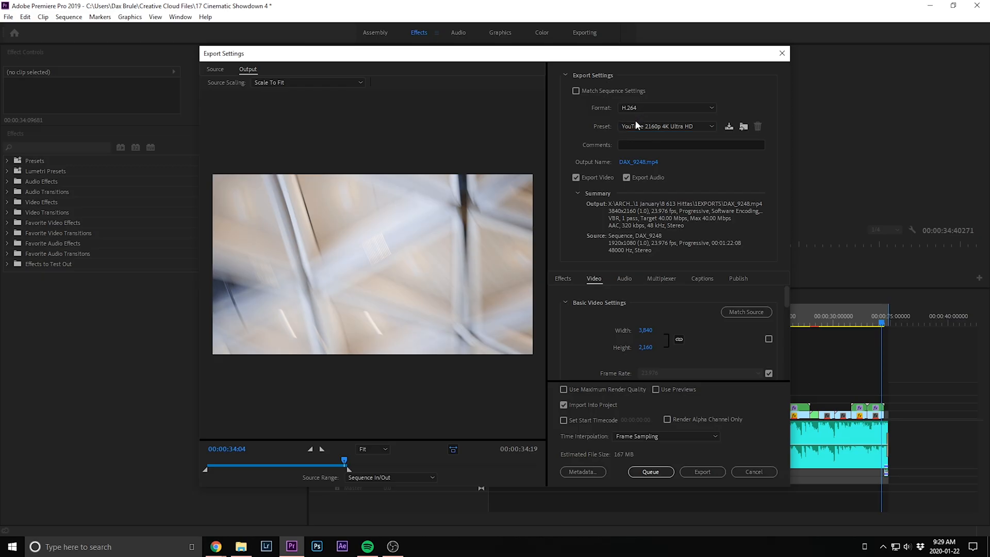
Step: Apply the Instagram 4by5 preset to the export
click(624, 128)
scroll(626, 252, up, 3)
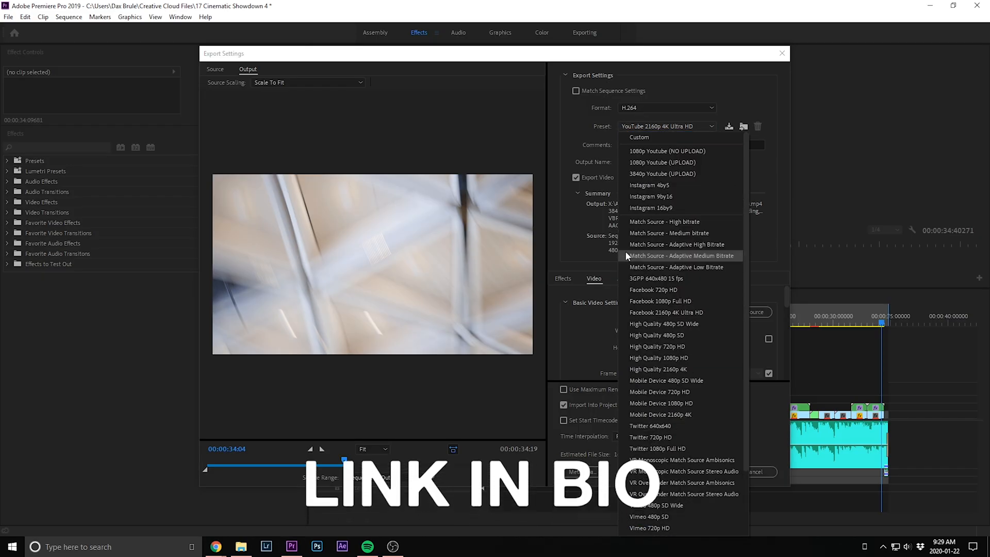
click(676, 196)
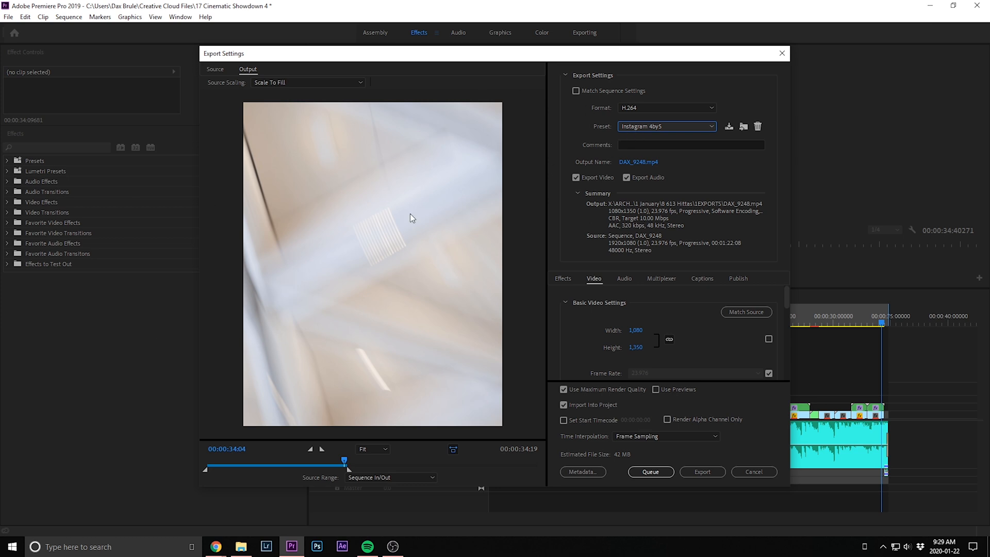
Step: Compare Scale To Fit with the other source scaling options in the output preview and return to Scale To Fill
click(300, 83)
click(288, 96)
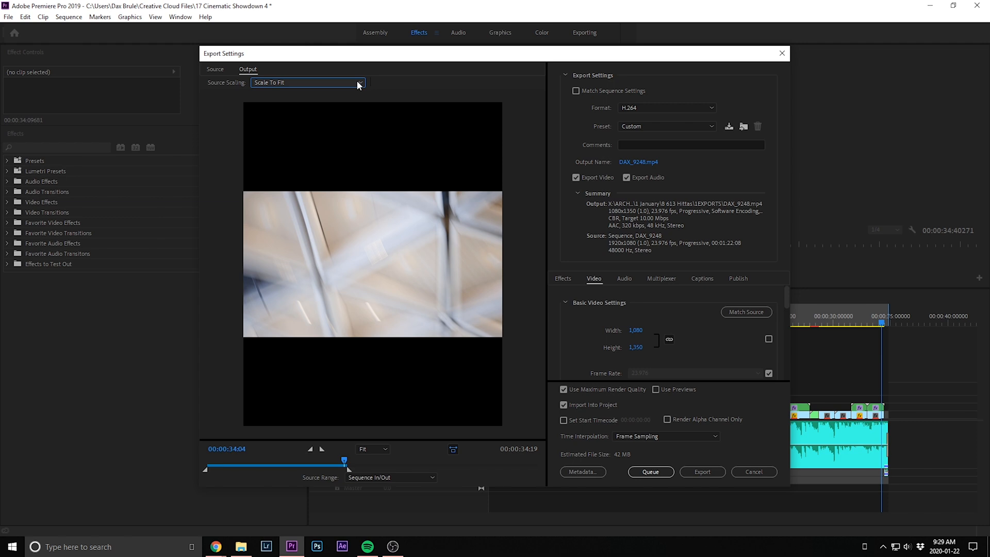
click(265, 82)
click(274, 107)
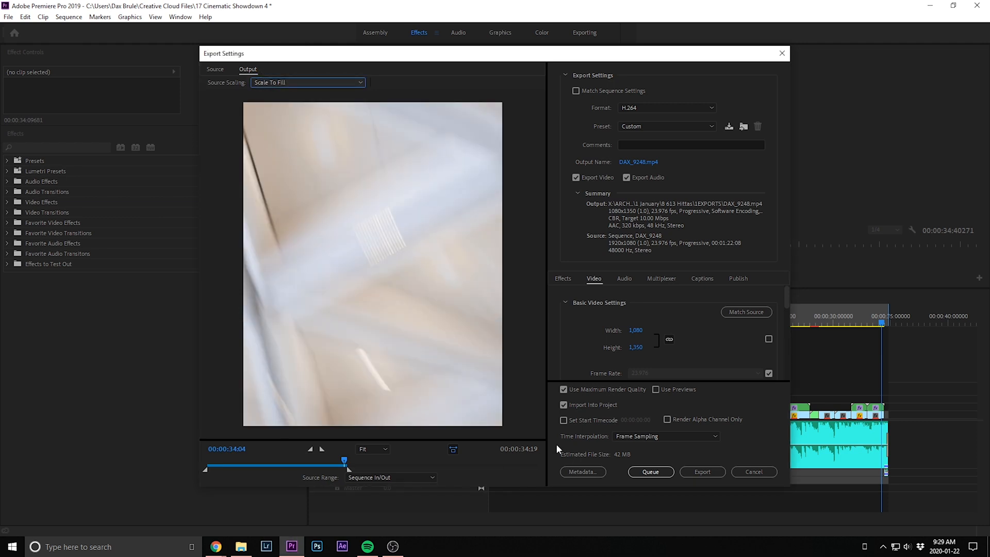
click(348, 83)
click(324, 119)
click(325, 84)
click(315, 106)
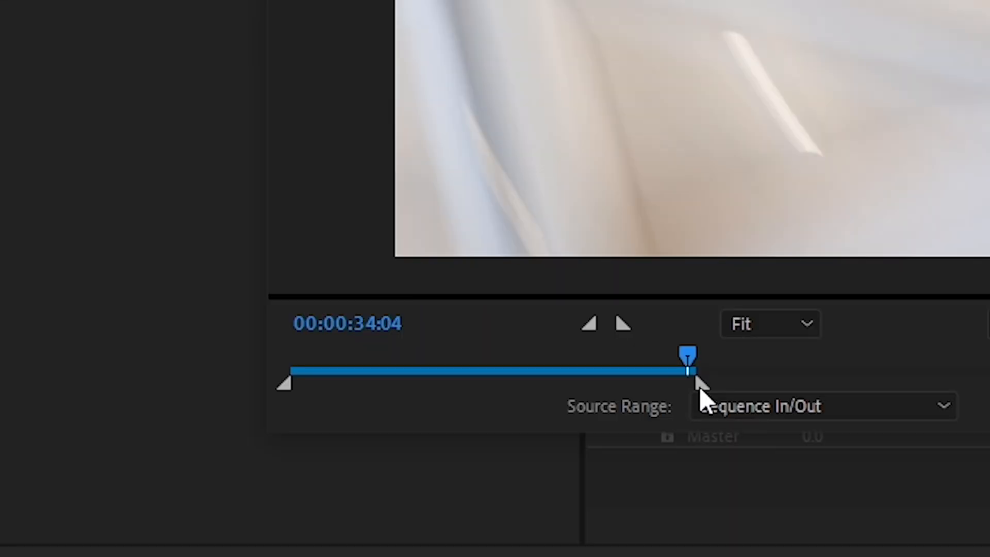
Step: Check the export range by scrubbing the preview to 00:00:14:07 and look over the video bitrate settings
drag(348, 471, 371, 471)
drag(764, 390, 699, 393)
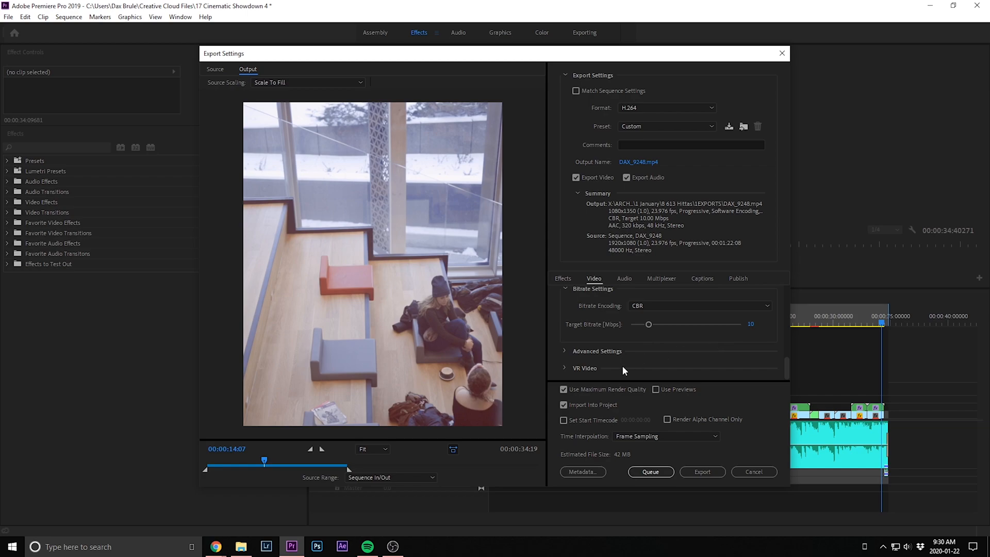
scroll(645, 326, up, 5)
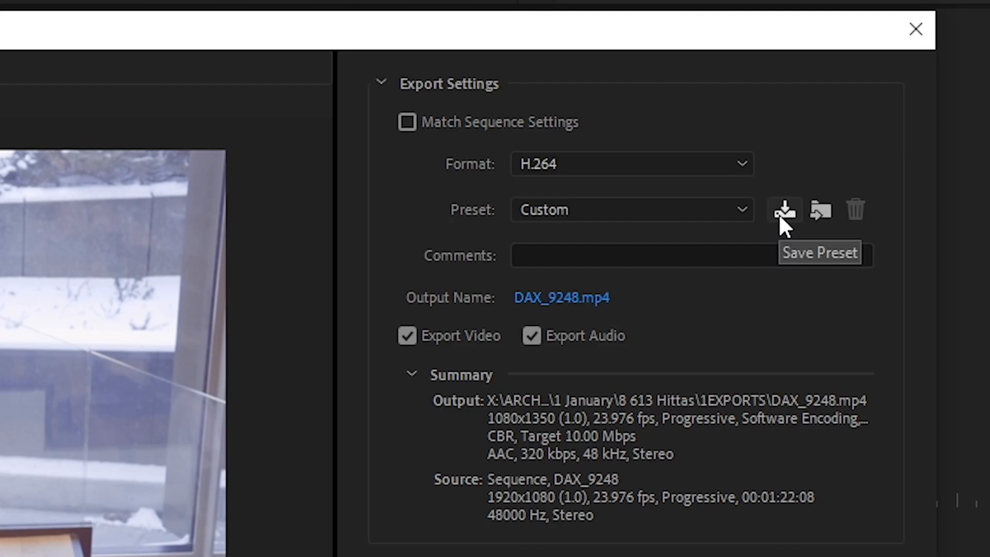
Step: Examine the naming, effects and publish options for saving the export settings as a preset, and cancel without saving
click(780, 213)
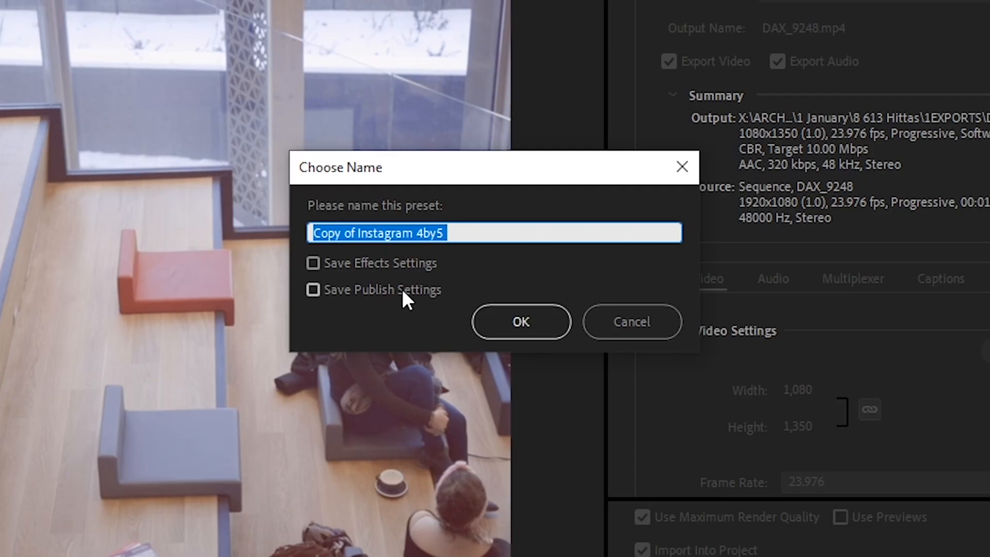
click(352, 276)
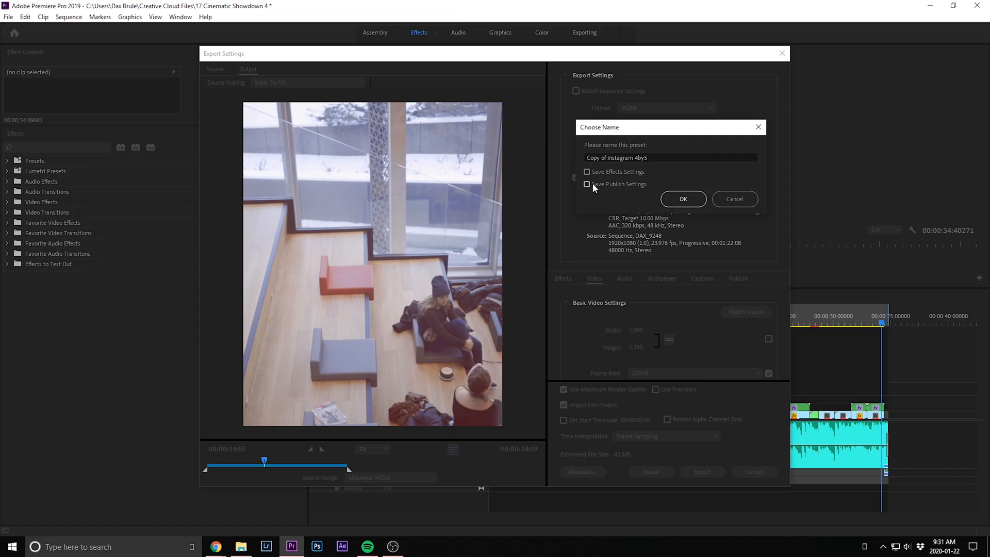
click(733, 200)
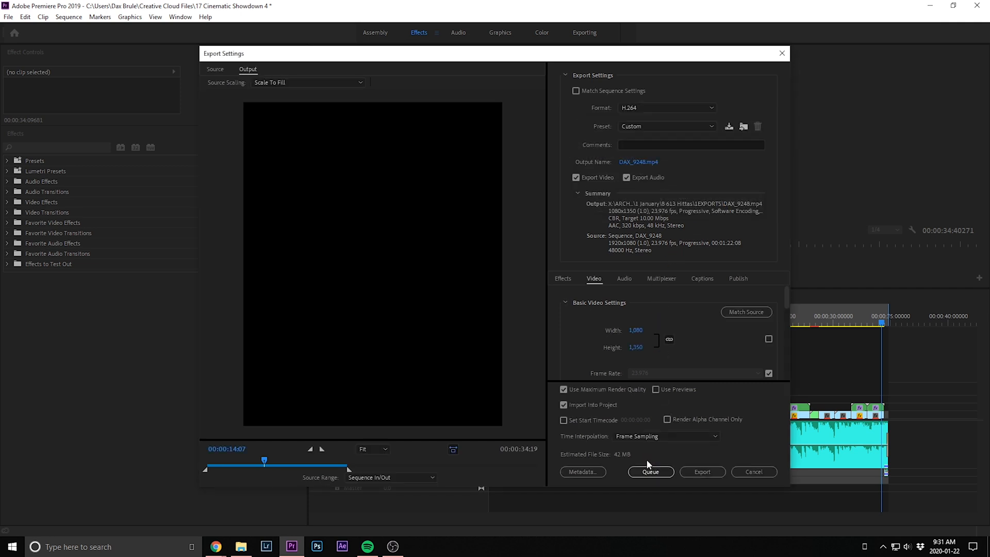